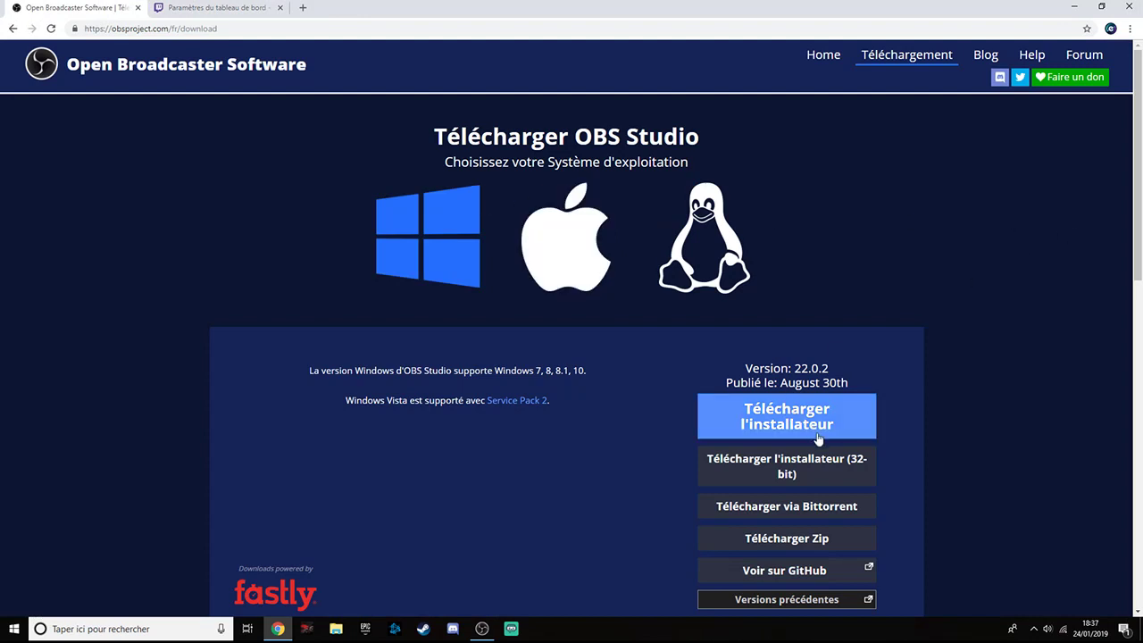
Switch to OBS Studio and minimize the Chrome window behind it
click(482, 629)
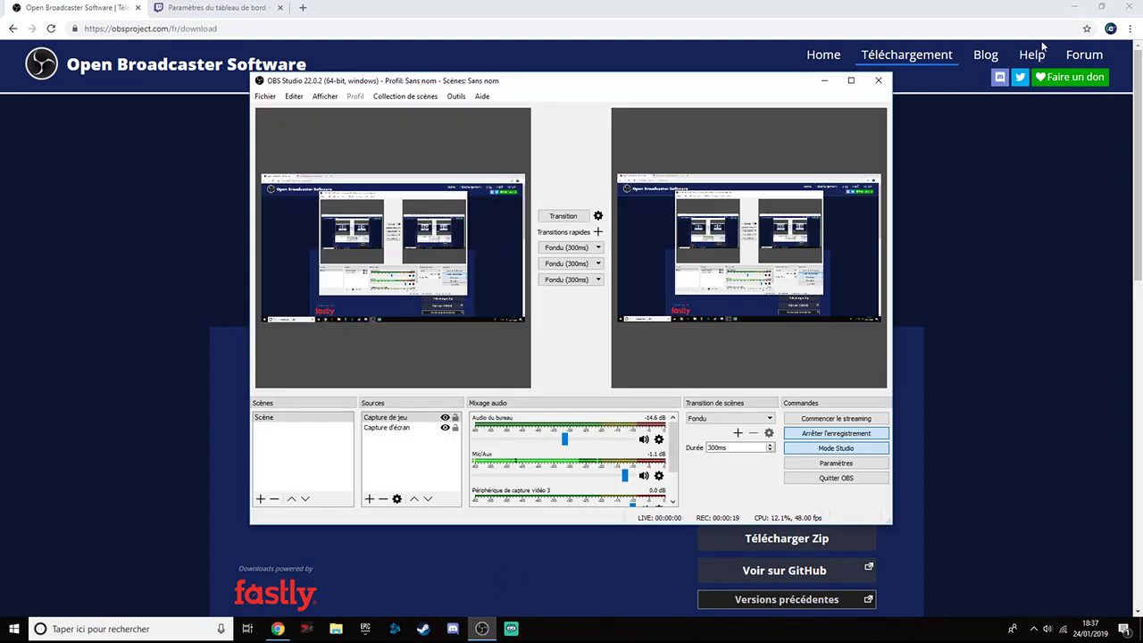
click(1074, 6)
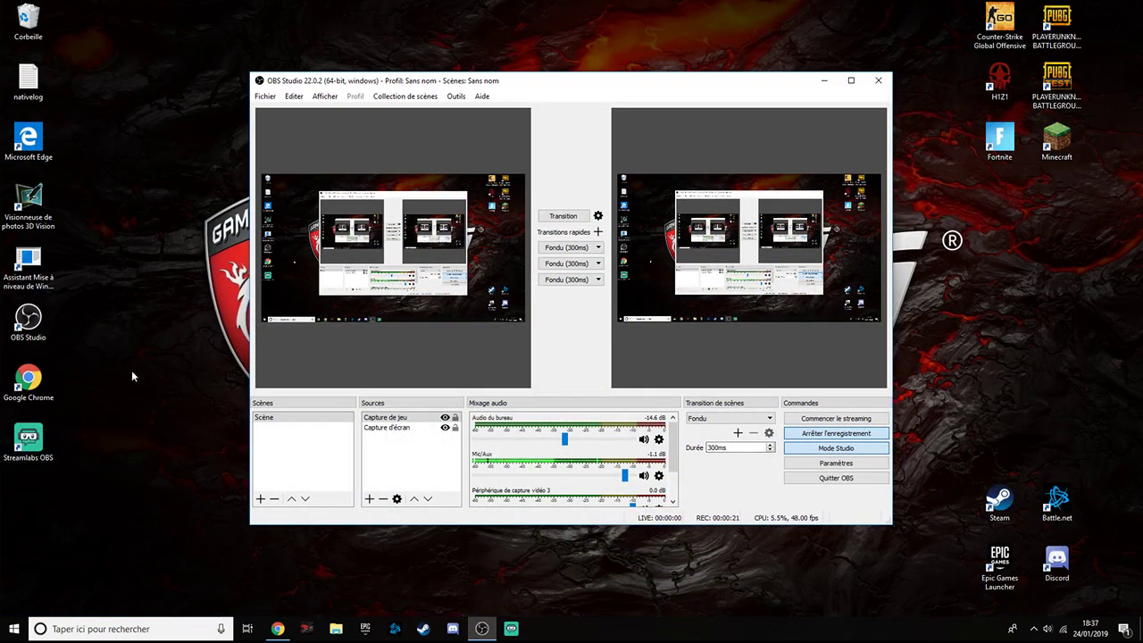
mouse_move(25, 334)
mouse_down()
mouse_move(143, 343)
mouse_move(21, 341)
mouse_up()
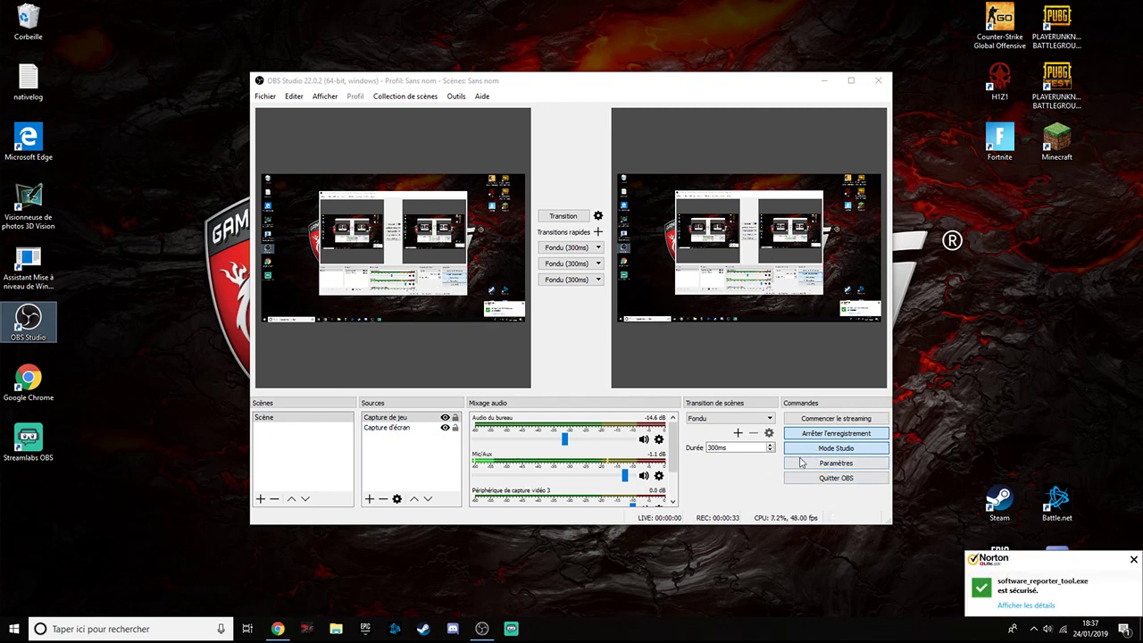
Lock the Capture de jeu and Capture d'écran sources of the scene
click(298, 421)
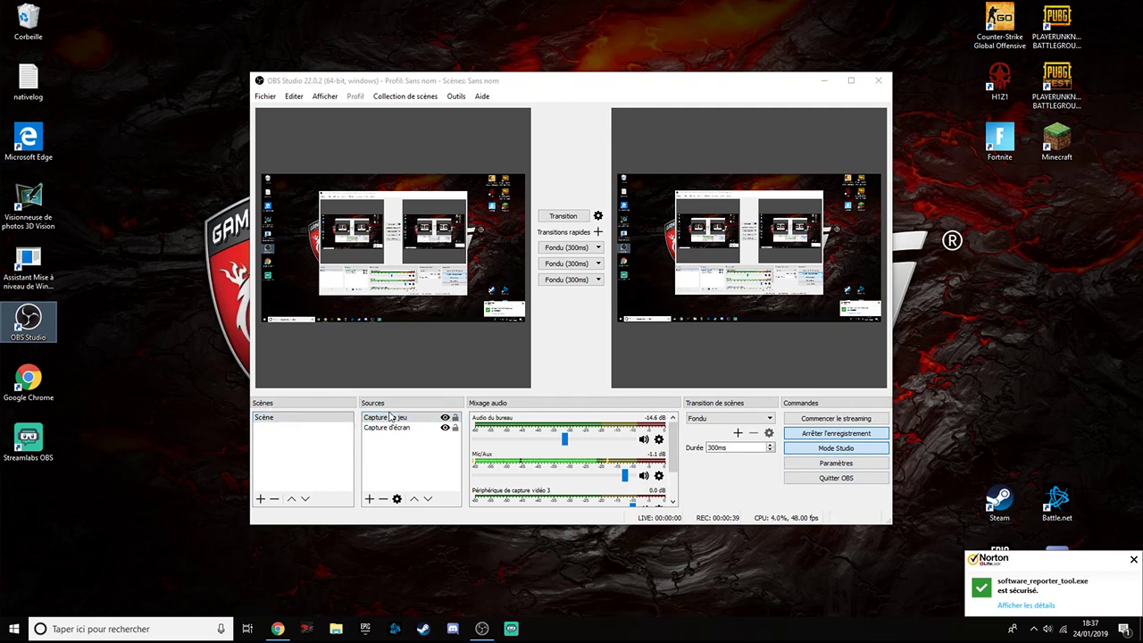
click(454, 417)
click(454, 418)
click(453, 429)
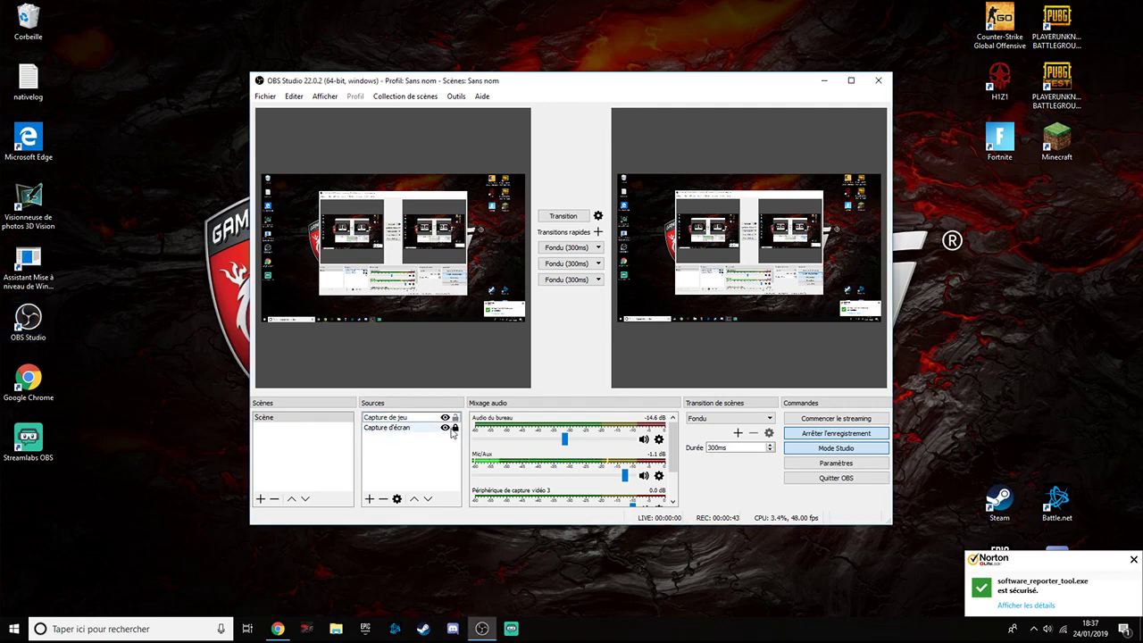
click(454, 429)
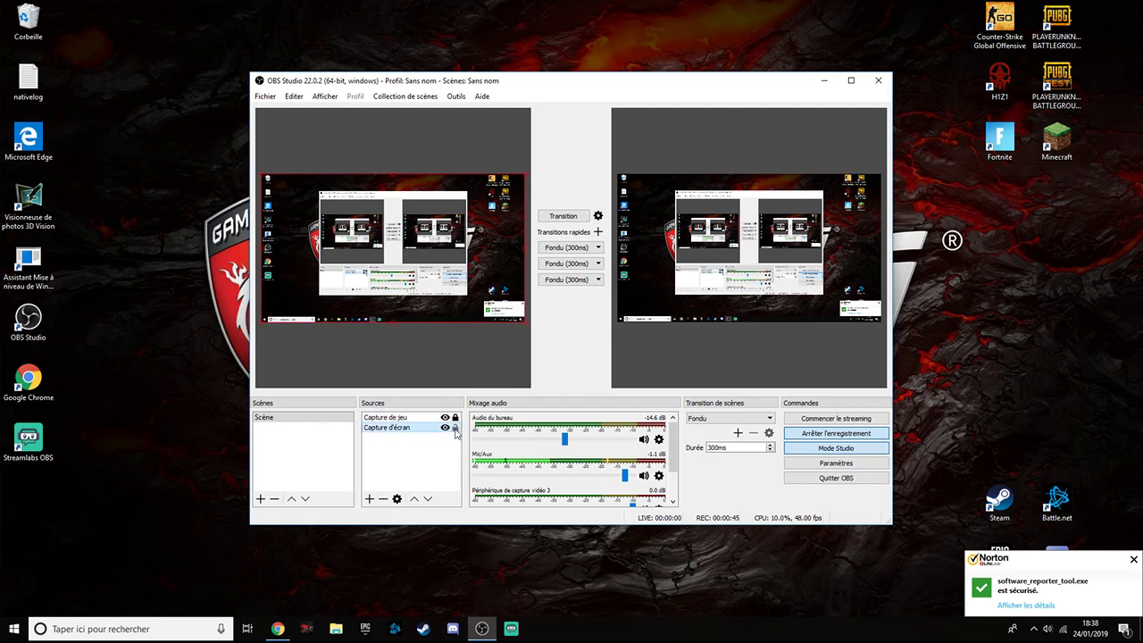
click(455, 429)
click(429, 480)
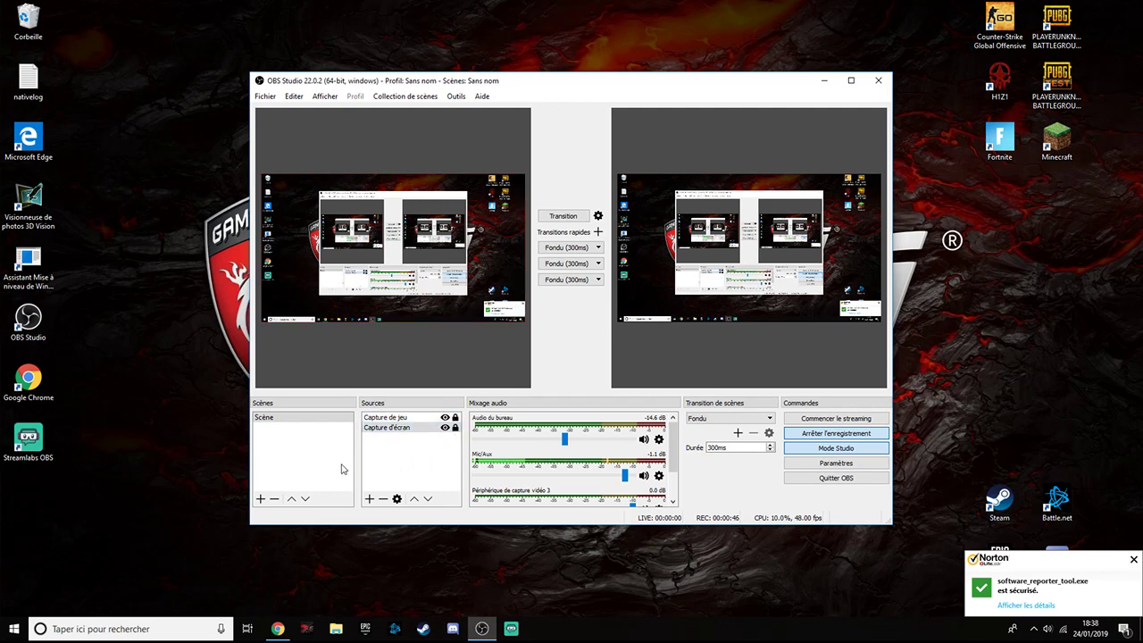
click(421, 418)
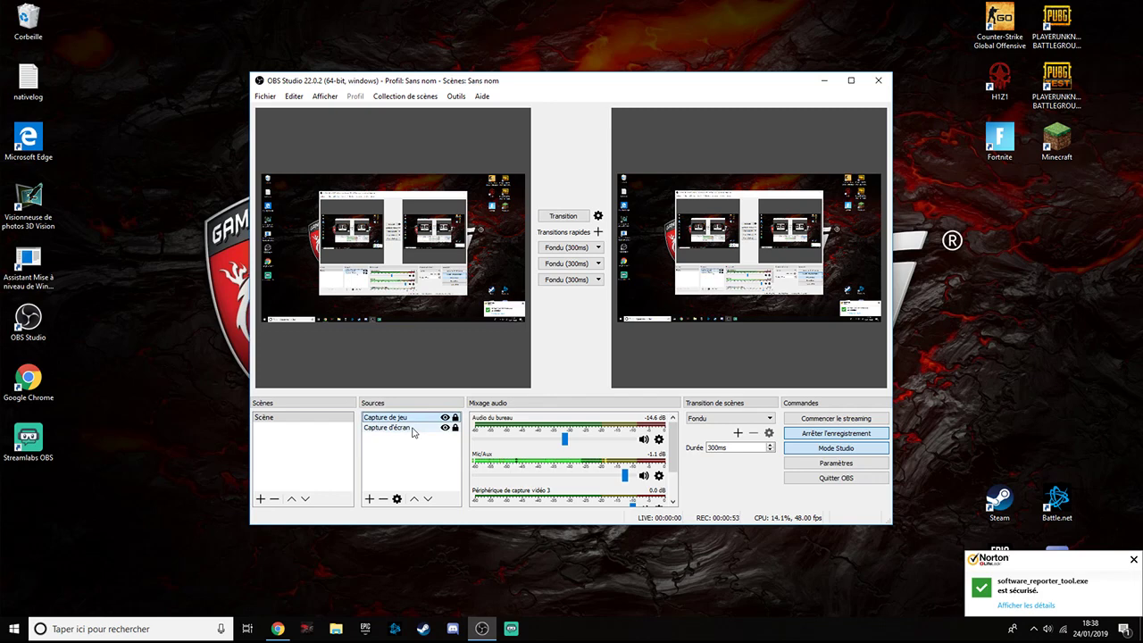
click(414, 430)
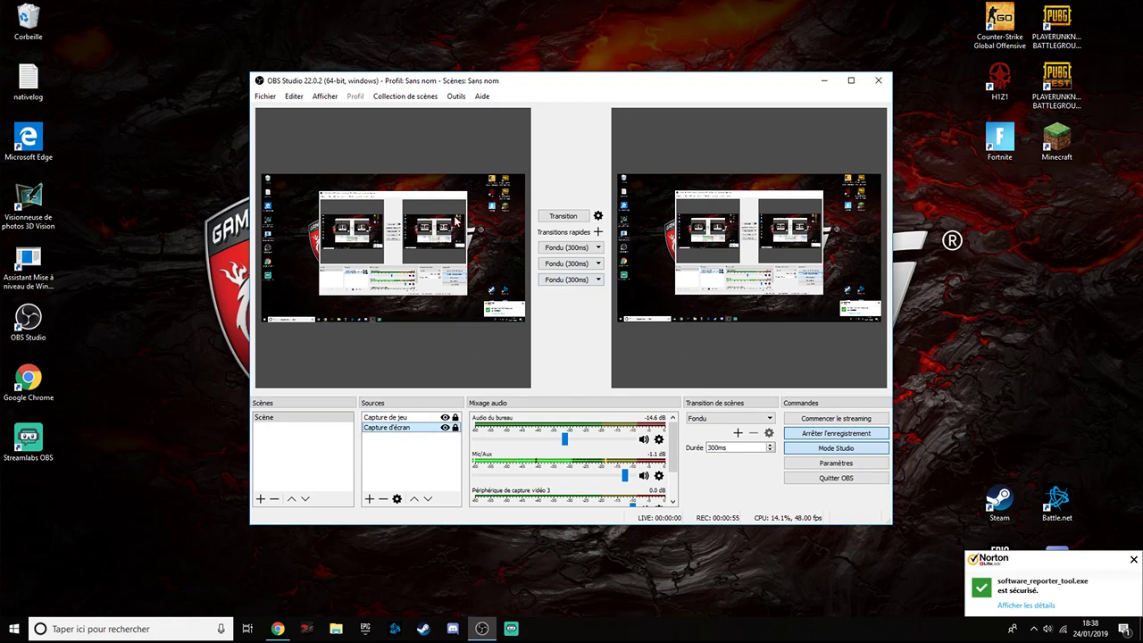
Open the Flux settings and examine the streaming service, server and stream key fields
click(836, 463)
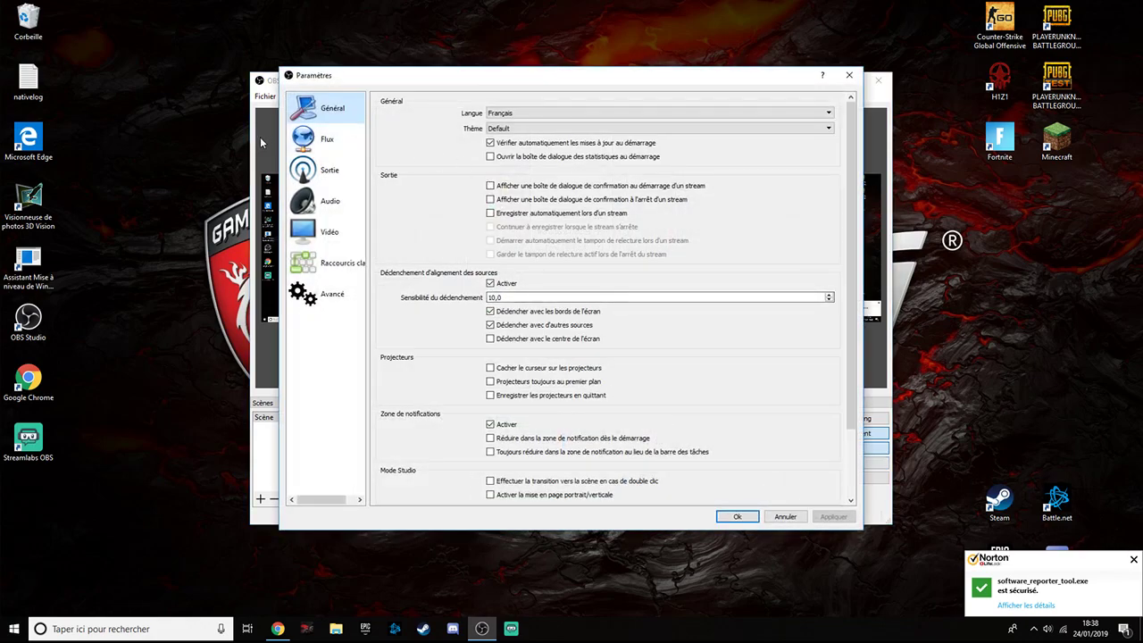
click(329, 143)
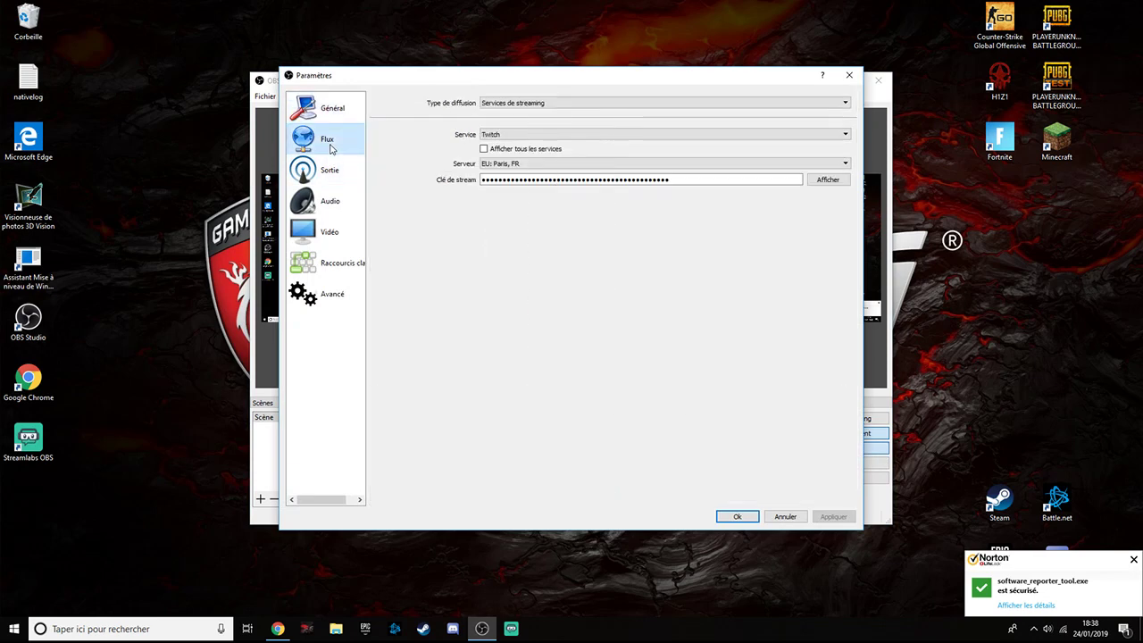
click(625, 179)
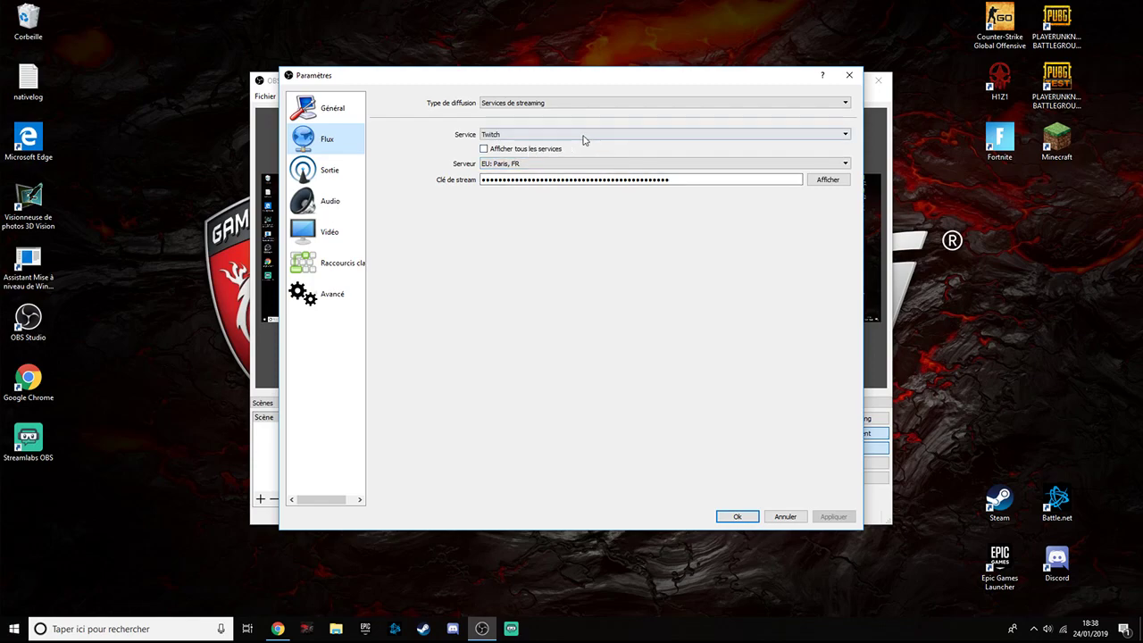
Switch to the Twitch channel settings in Chrome and select the primary streaming key
click(277, 629)
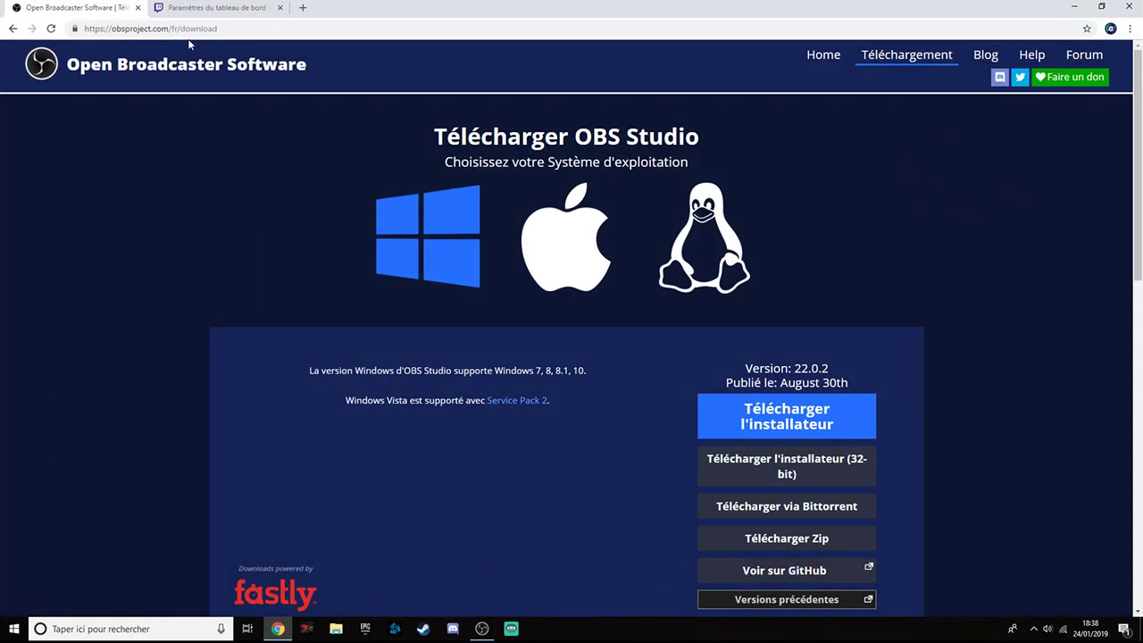
click(214, 7)
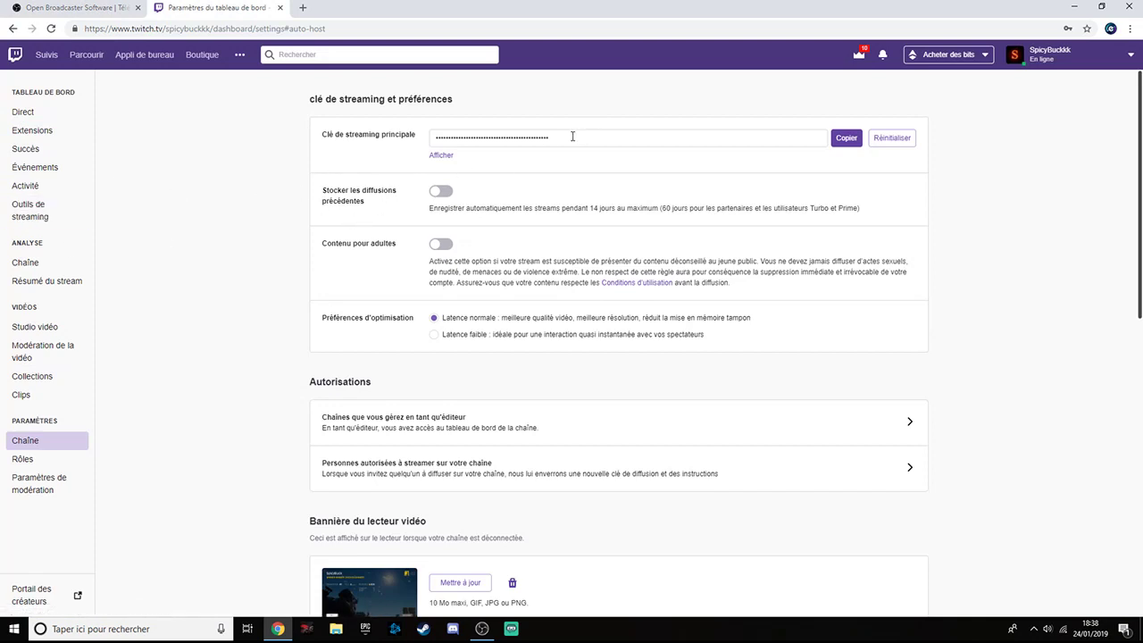
drag(572, 135, 365, 153)
click(641, 136)
drag(605, 127, 123, 129)
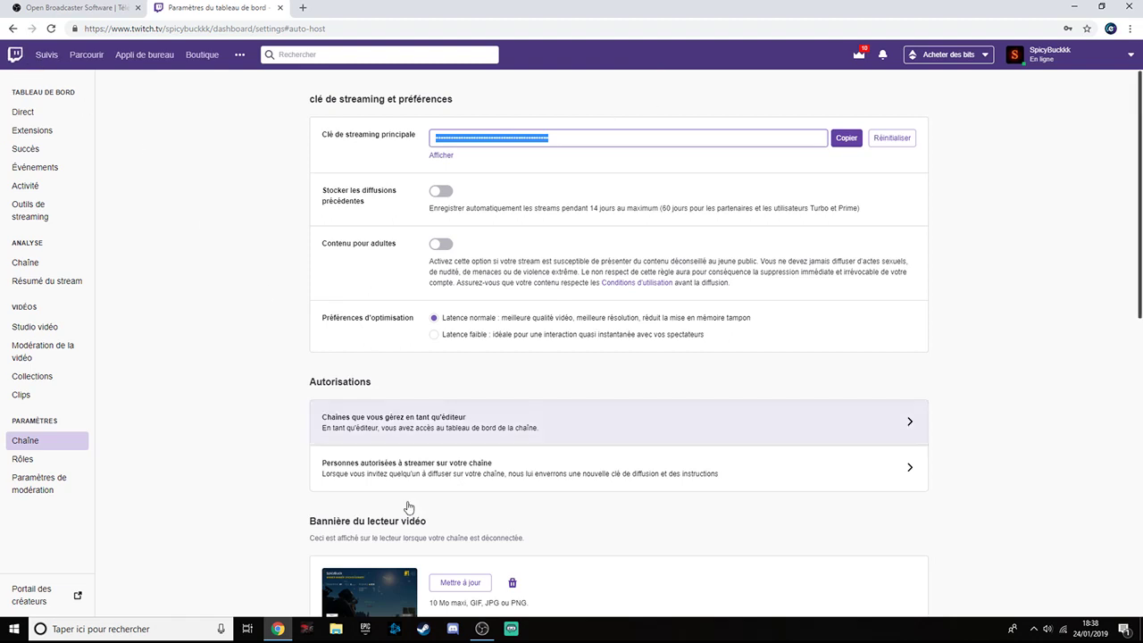
Return to OBS Studio, dismiss the settings without saving and minimize the browser
click(482, 627)
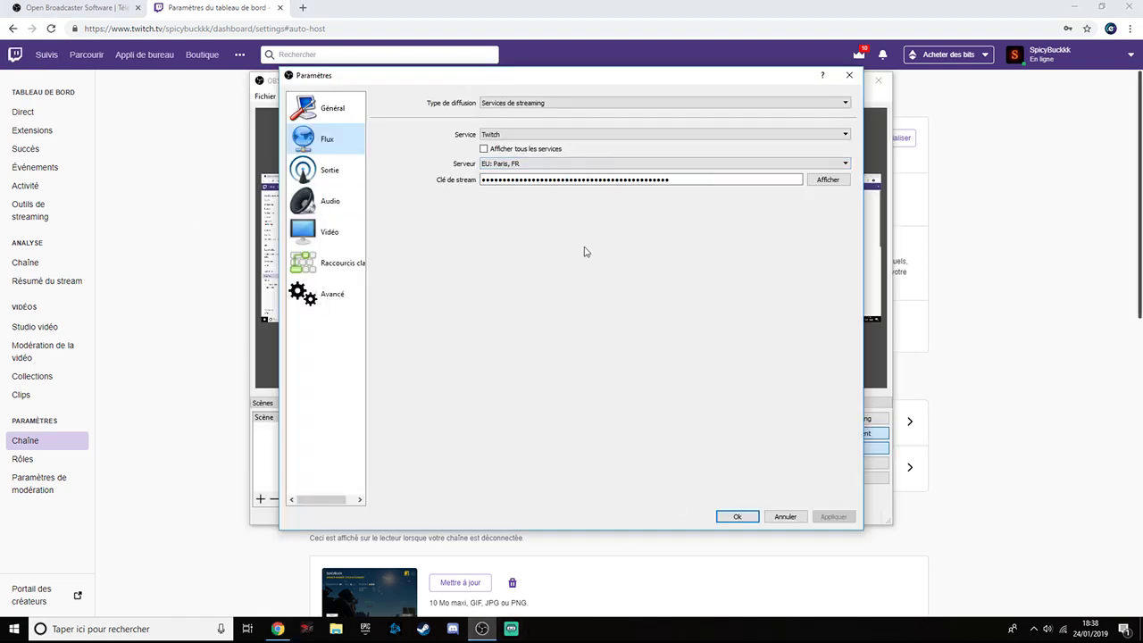
click(785, 518)
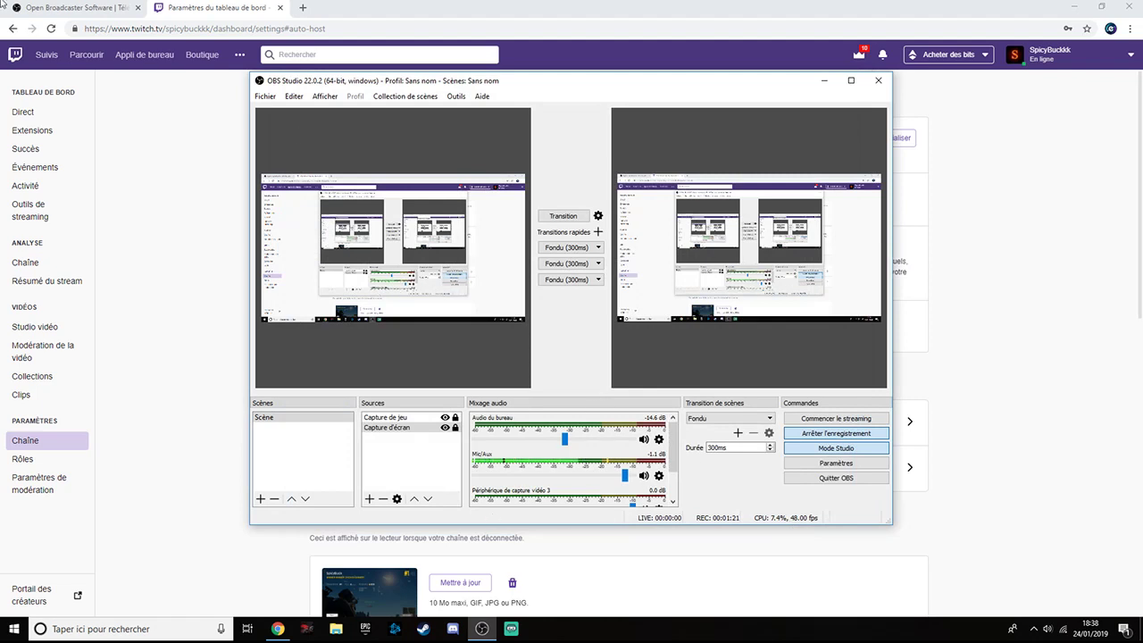
click(1090, 6)
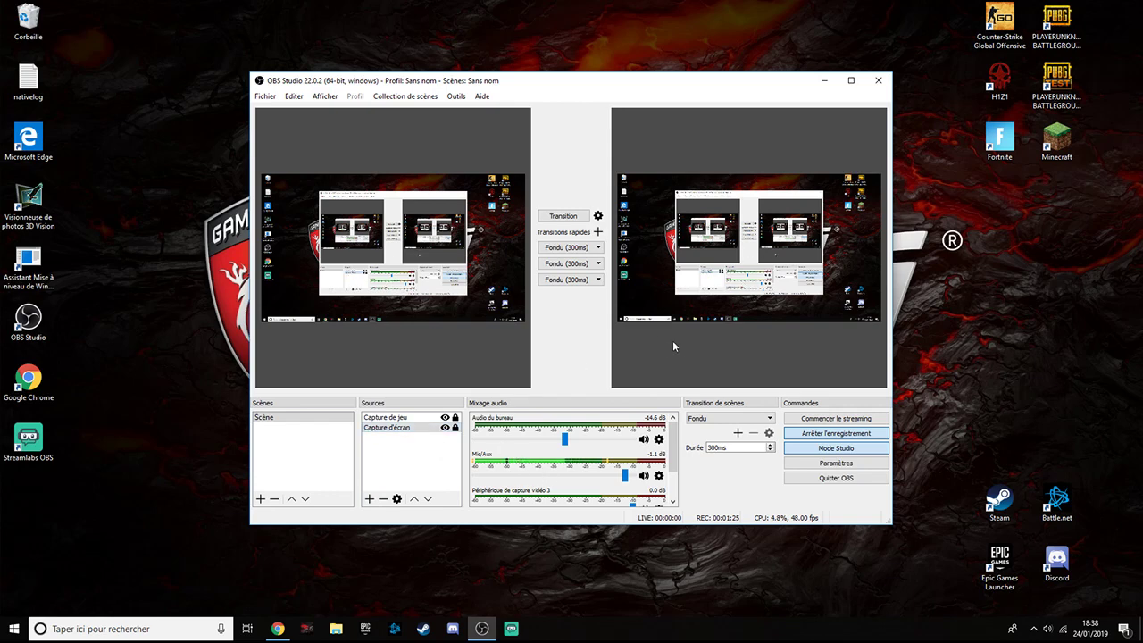
Add a new game capture source (Capture de jeu) named "video ytb" to the scene
click(369, 499)
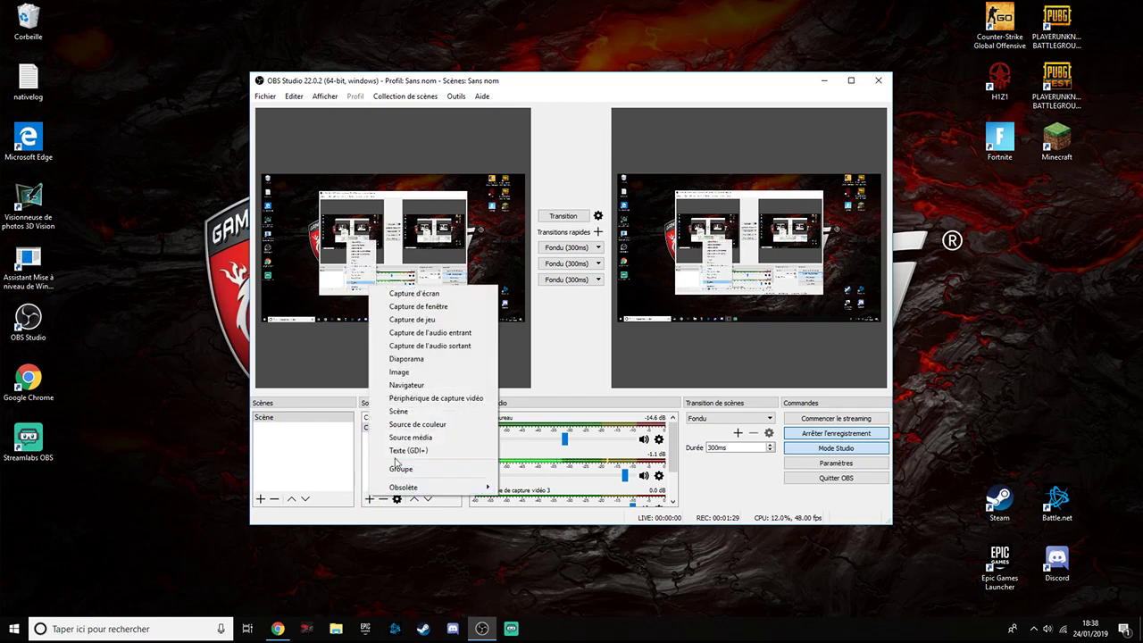
click(437, 322)
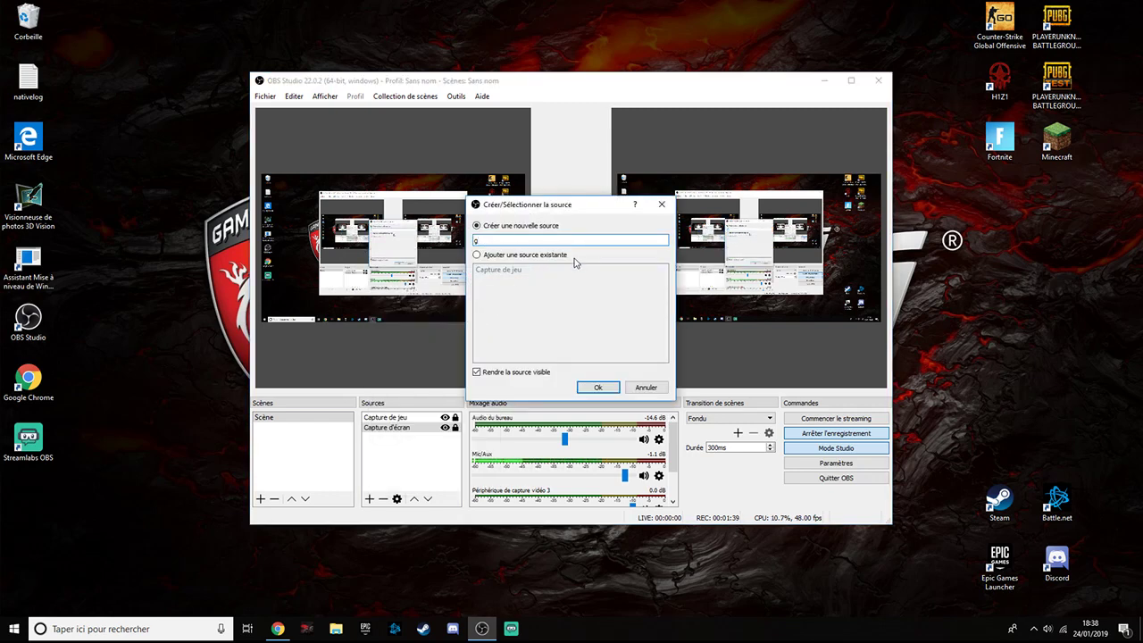
text(video ytb)
click(599, 387)
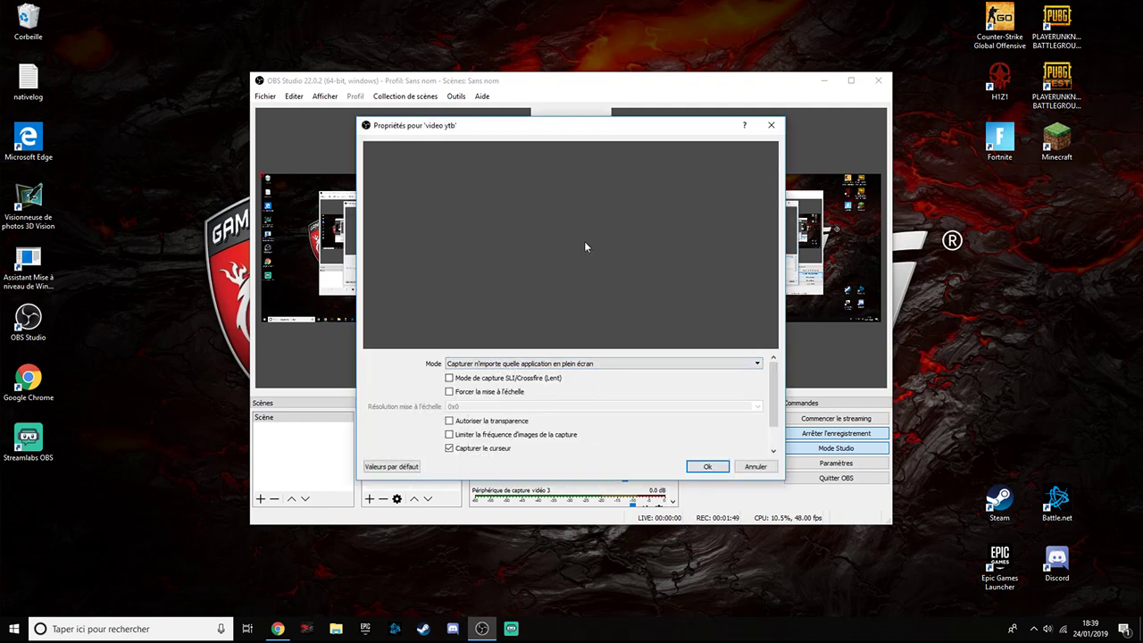
Review the capture modes and options of the video ytb source, and dismiss its properties without saving
click(625, 364)
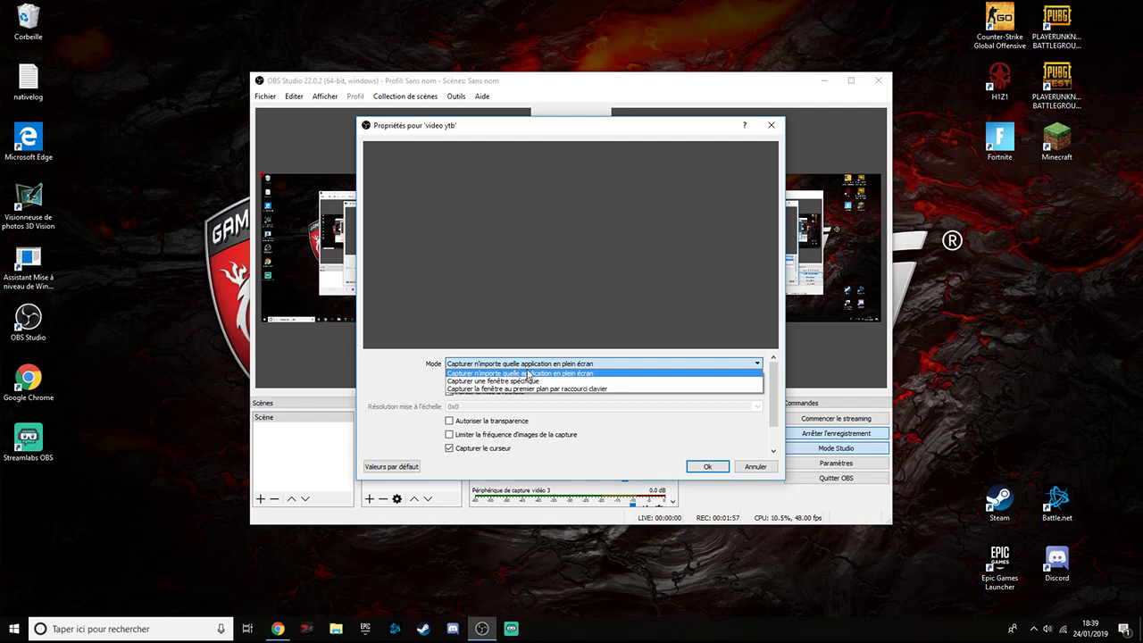
click(526, 374)
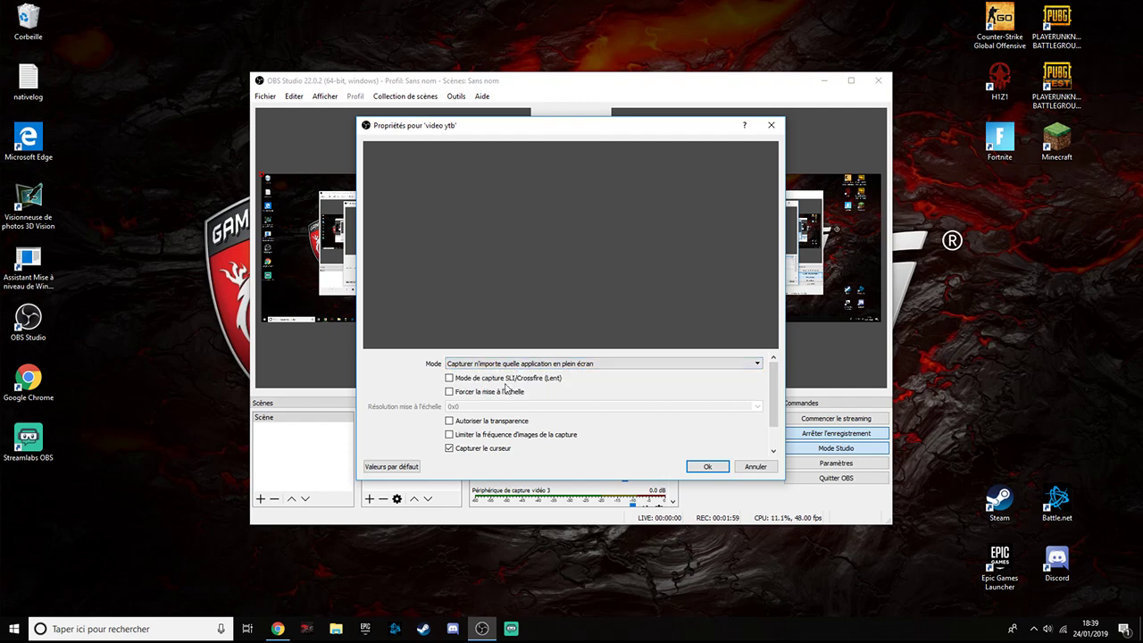
scroll(512, 449, down, 1)
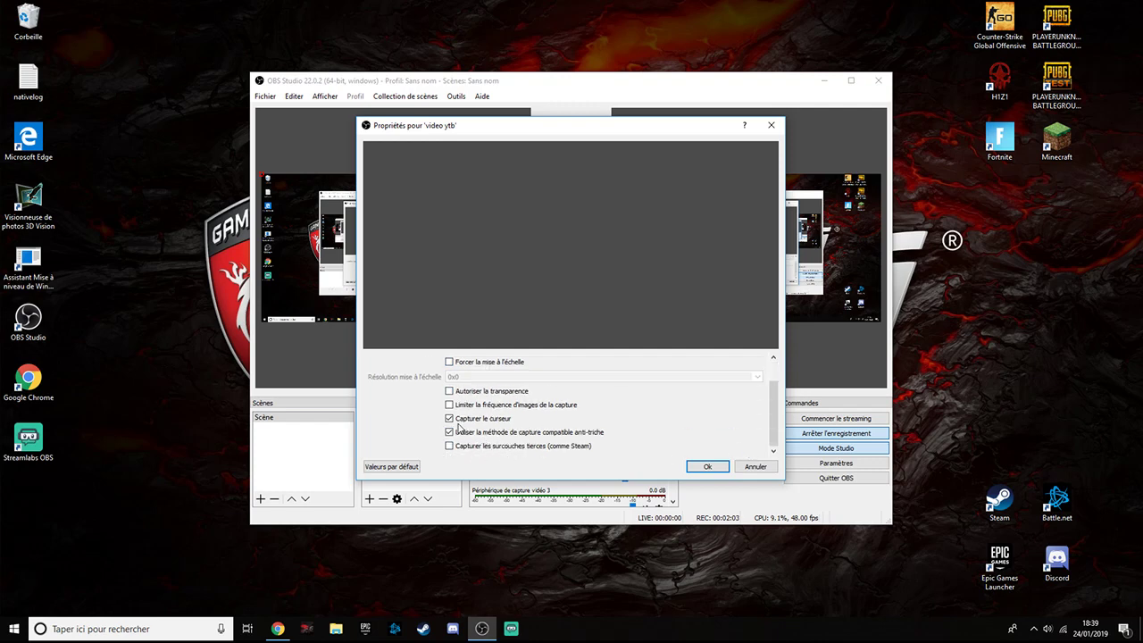
scroll(506, 441, up, 1)
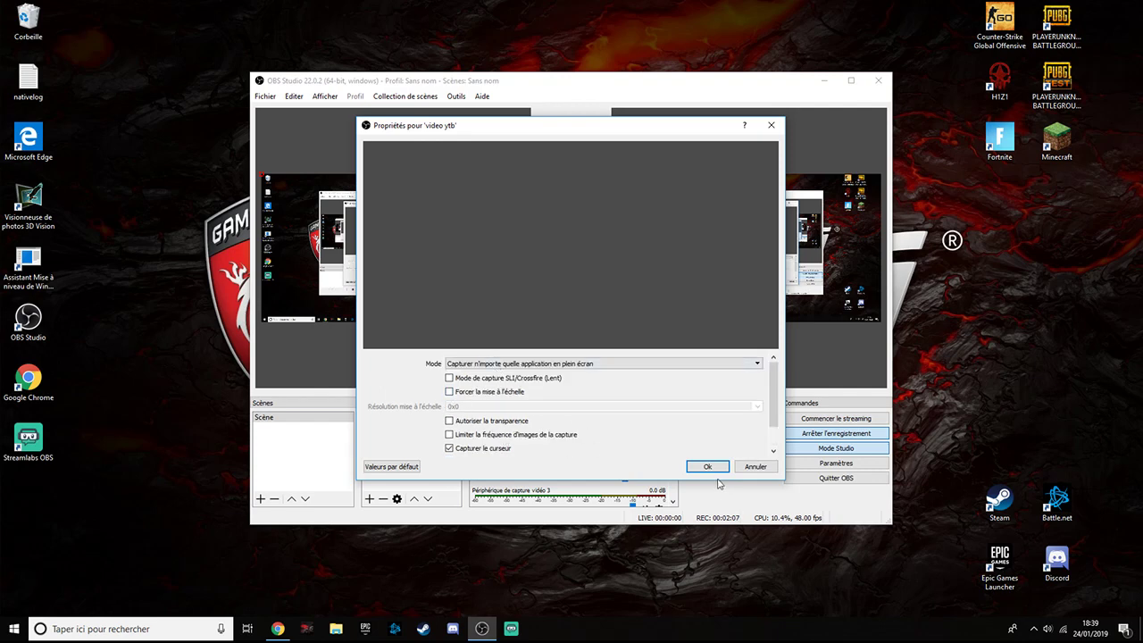
click(756, 466)
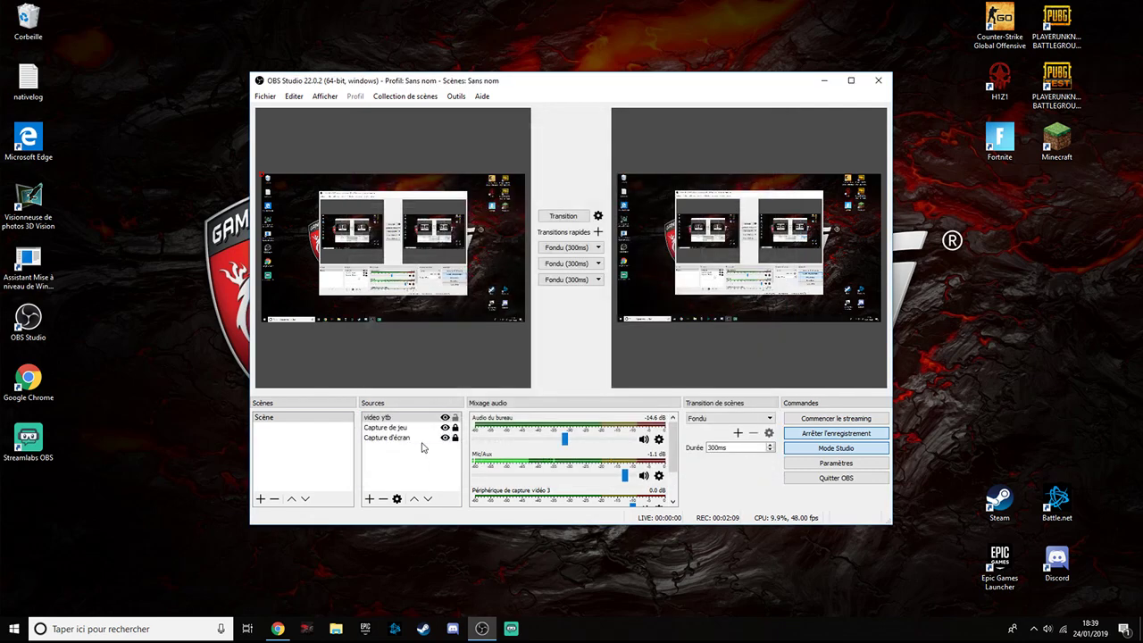
Hide the video ytb source and toggle its lock, leaving it unlocked
click(438, 419)
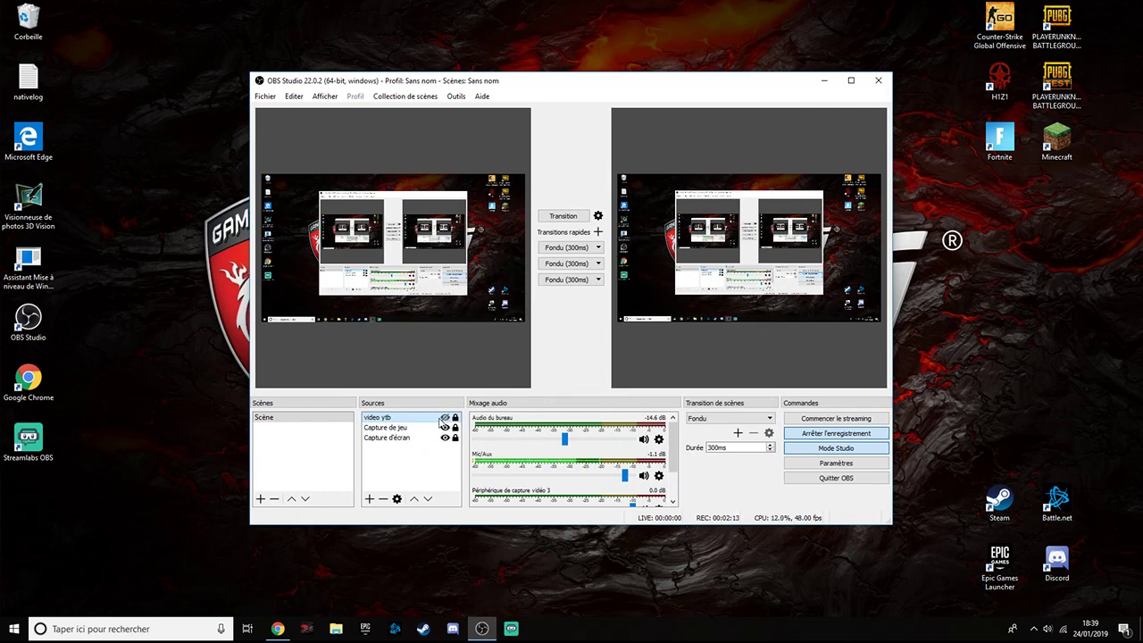
click(456, 418)
click(455, 418)
Add a video capture device source (Périphérique de capture vidéo) under its default name and dismiss its device properties
click(369, 499)
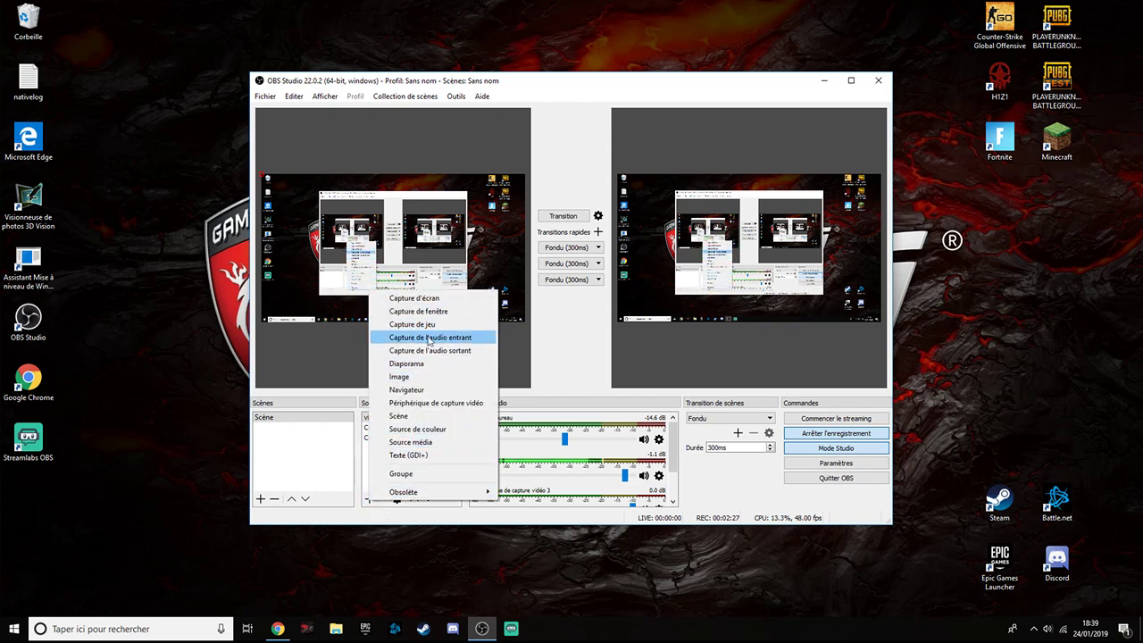
click(455, 404)
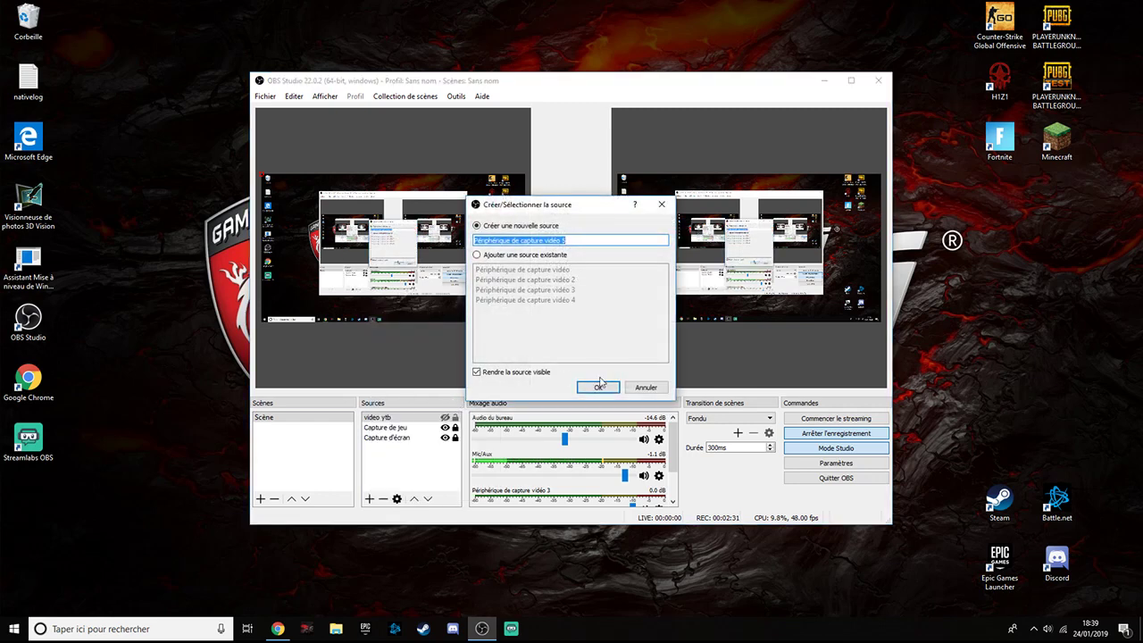
click(594, 386)
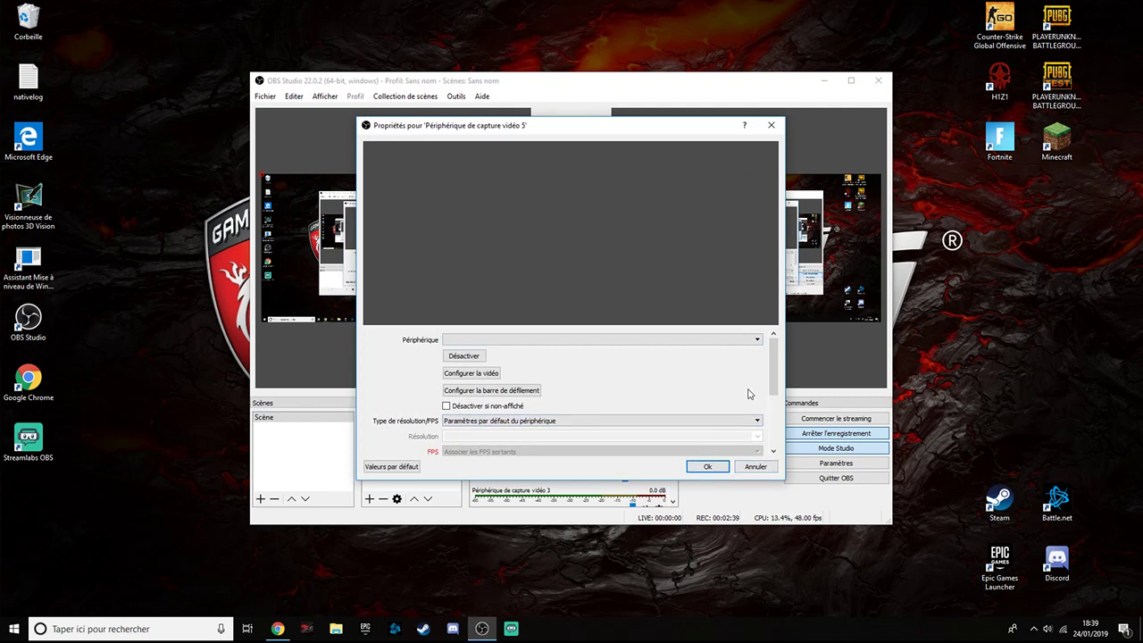
click(755, 467)
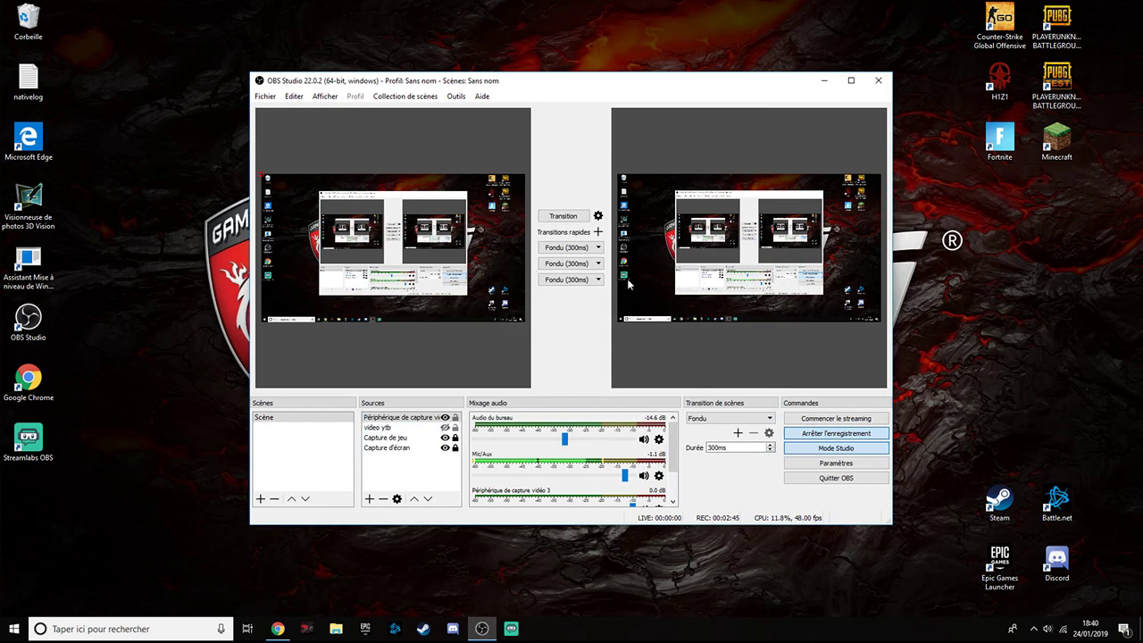
Check the studio mode transition options without changing them, and transition the preview to the program output
click(599, 217)
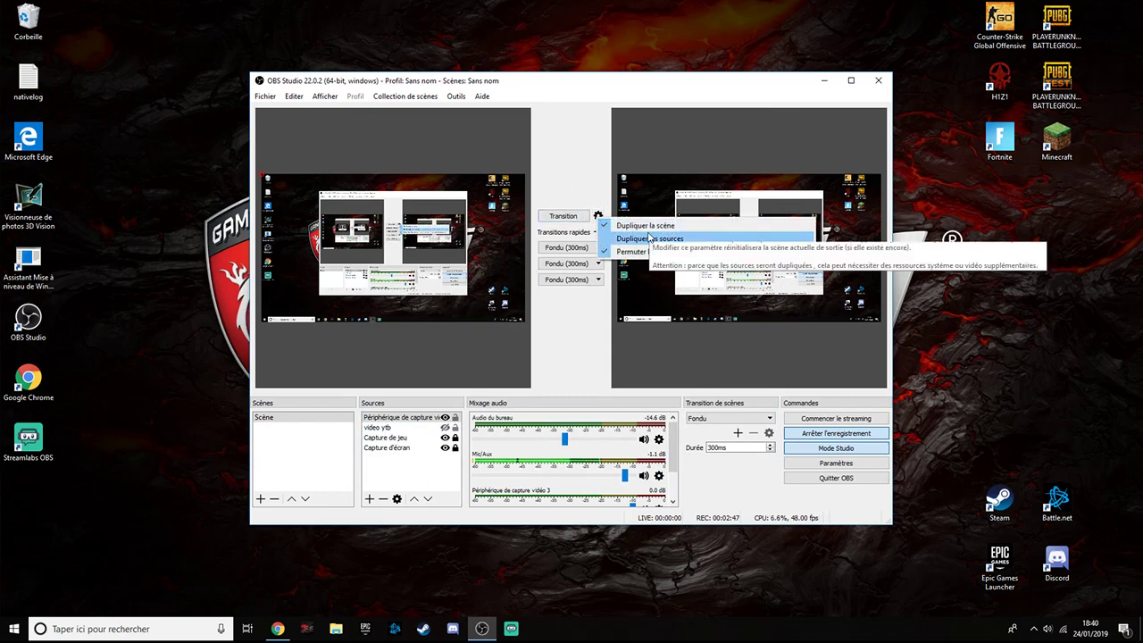
click(655, 361)
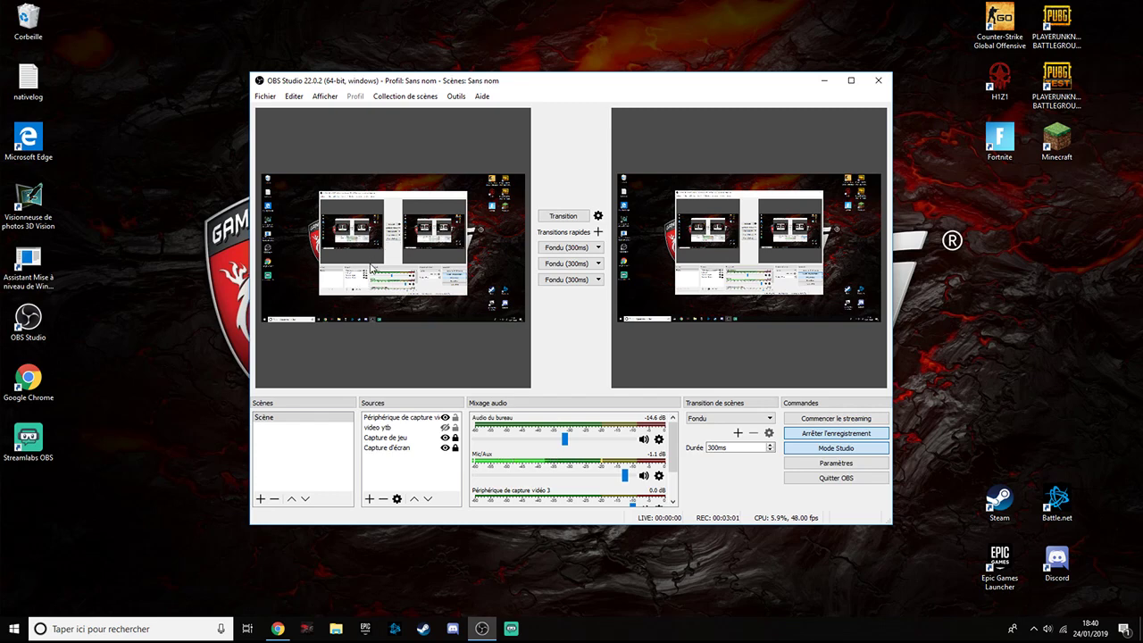
click(563, 216)
Open the Vidéos folder in File Explorer to view the saved recordings
click(336, 628)
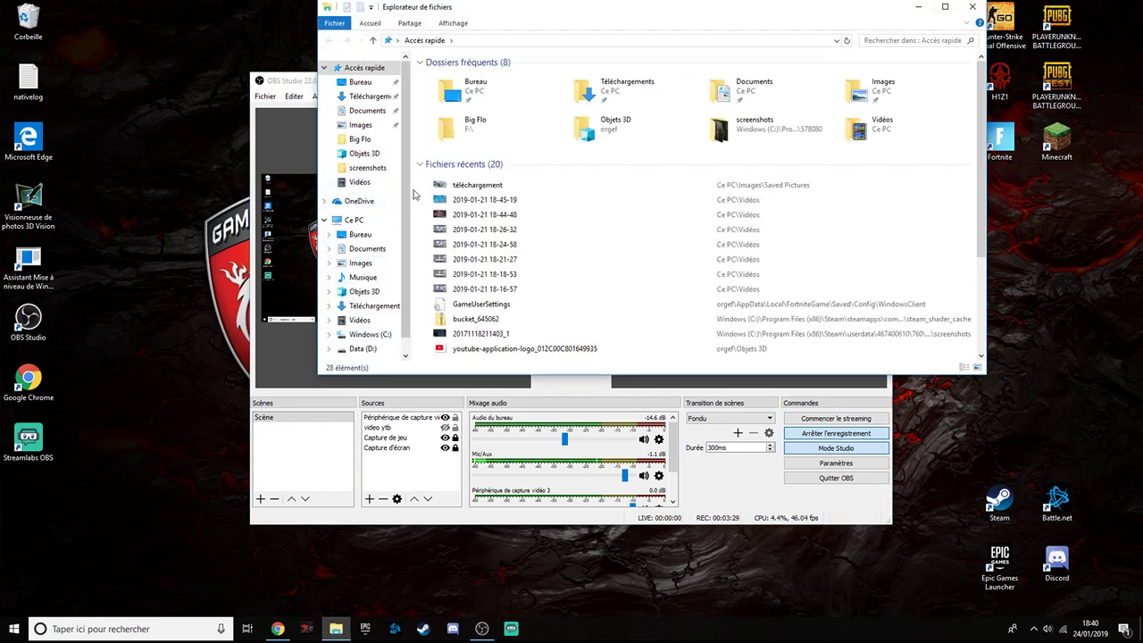
click(375, 182)
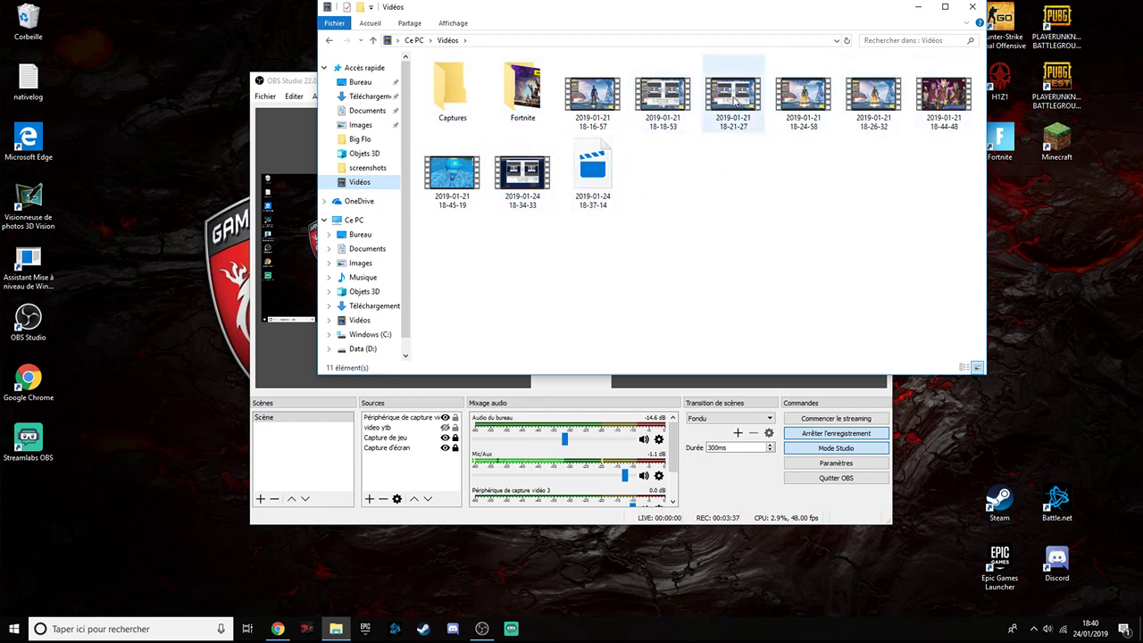
Look through the saved recordings in the Vidéos folder and close the File Explorer window
scroll(365, 294, down, 1)
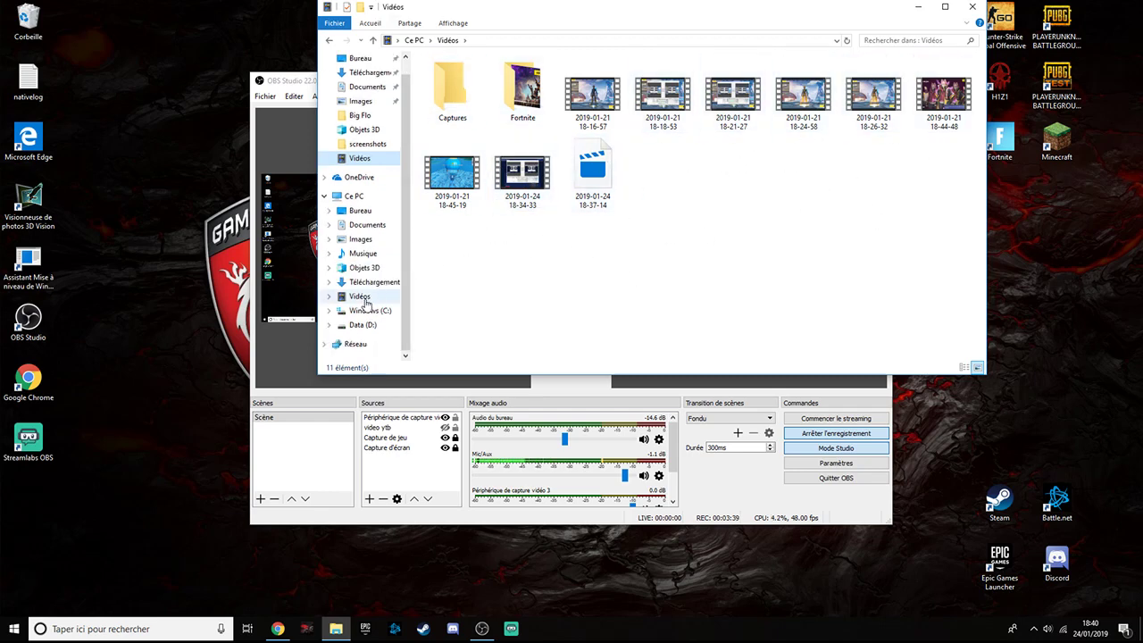
scroll(384, 308, up, 1)
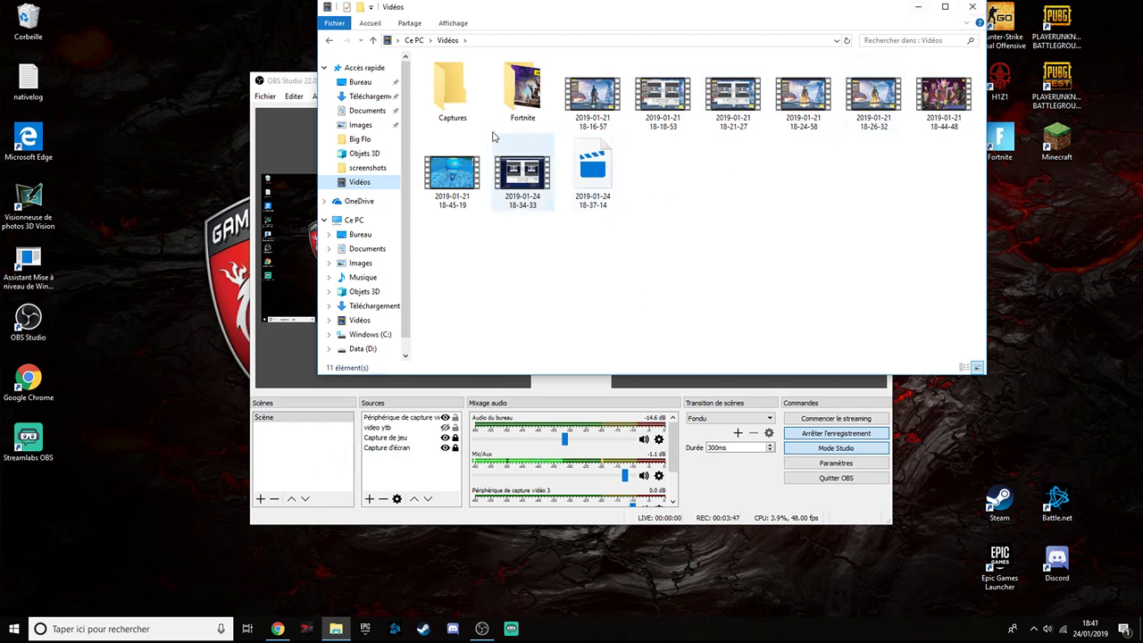
click(972, 8)
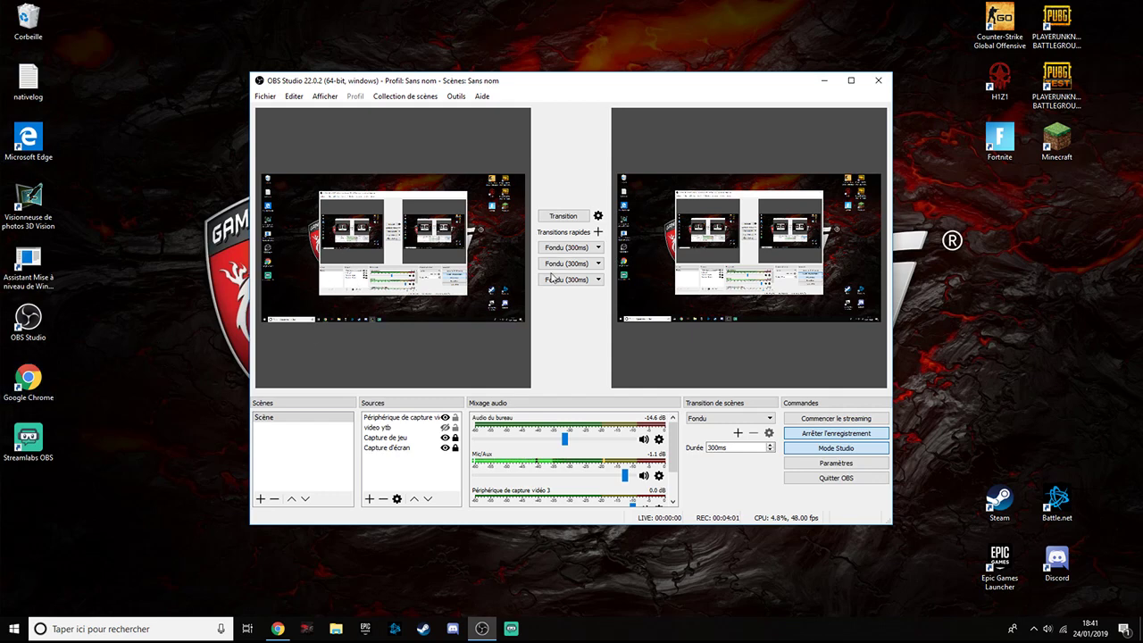
View the list of source types that can be added to the scene and dismiss it without adding one
click(369, 500)
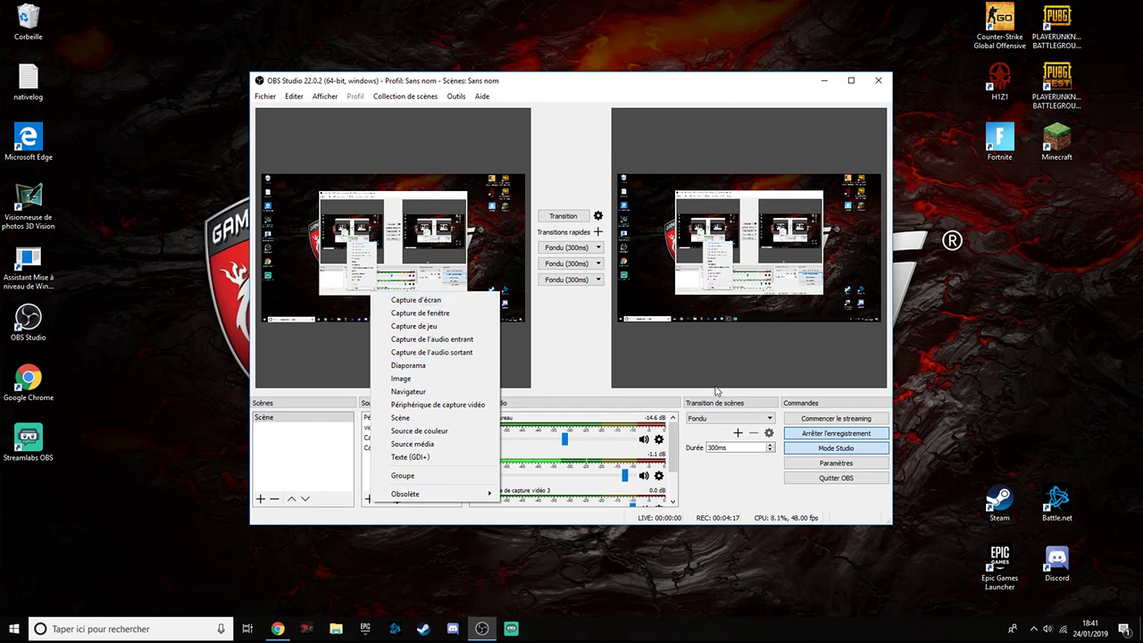
click(613, 594)
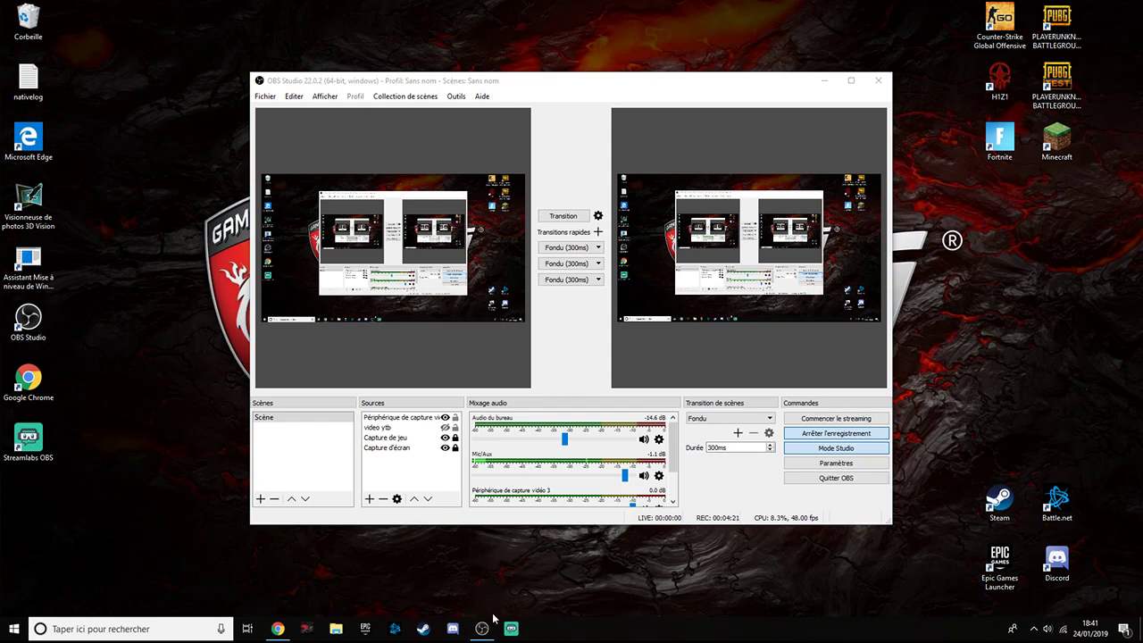
mouse_move(483, 629)
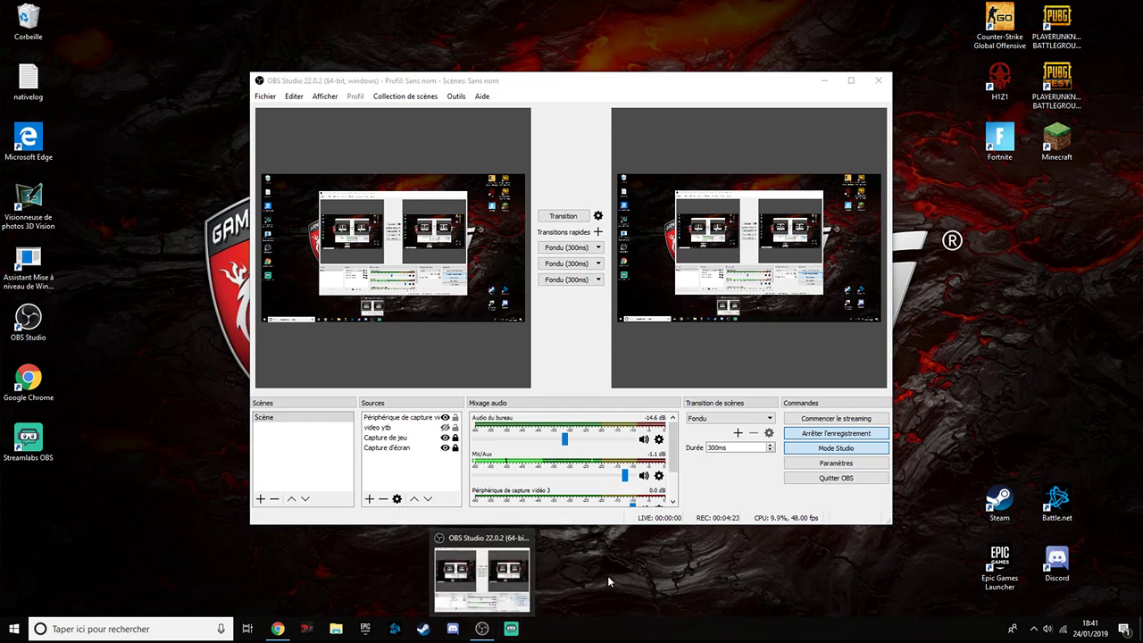